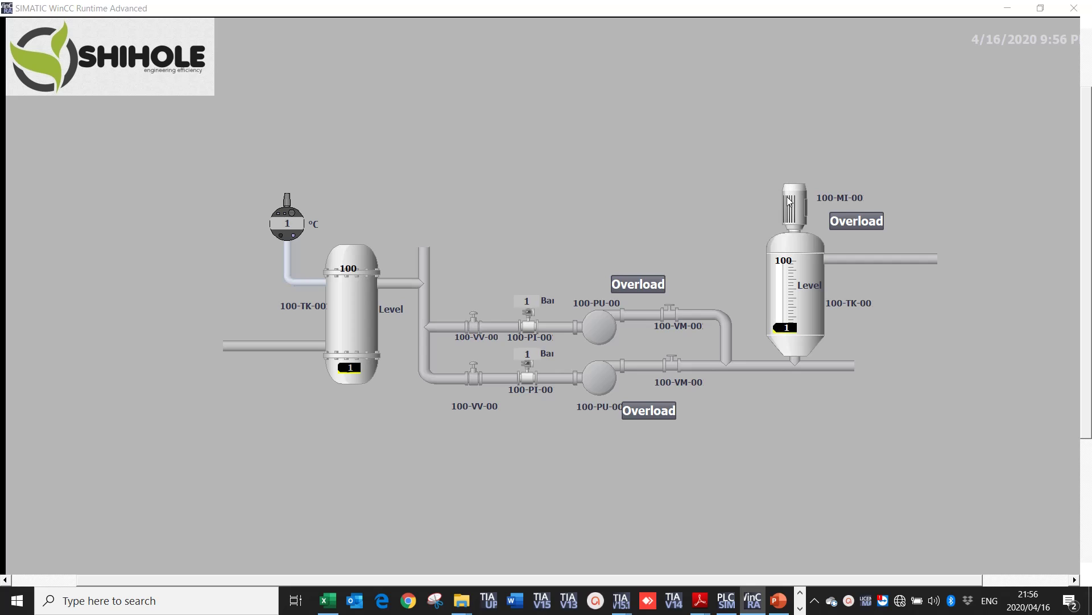
Trip and reset the overloads of the mixer motor and both pumps on the process screen
click(856, 221)
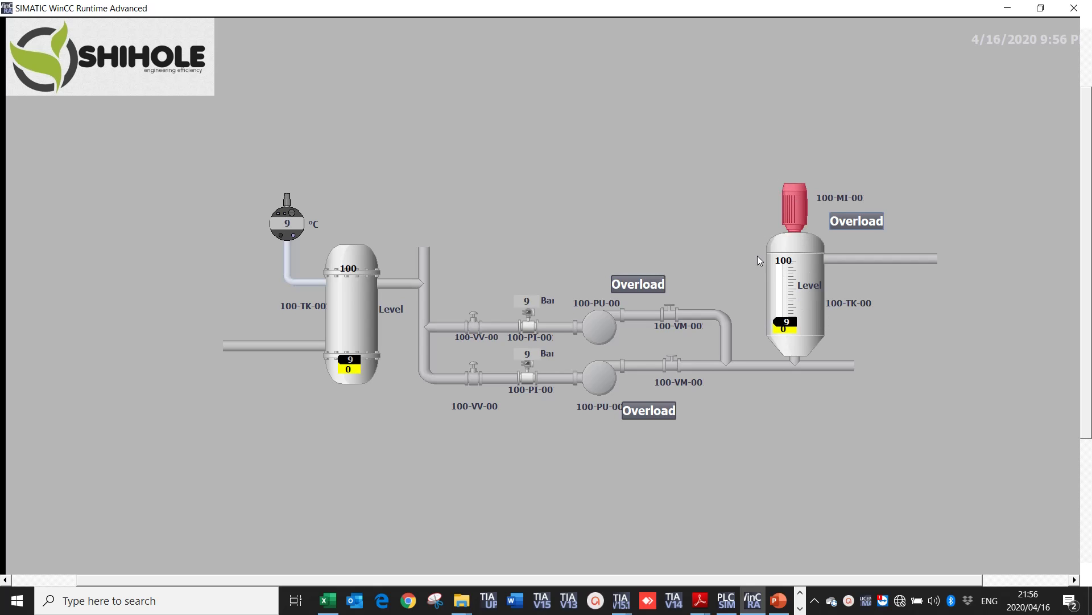
click(636, 284)
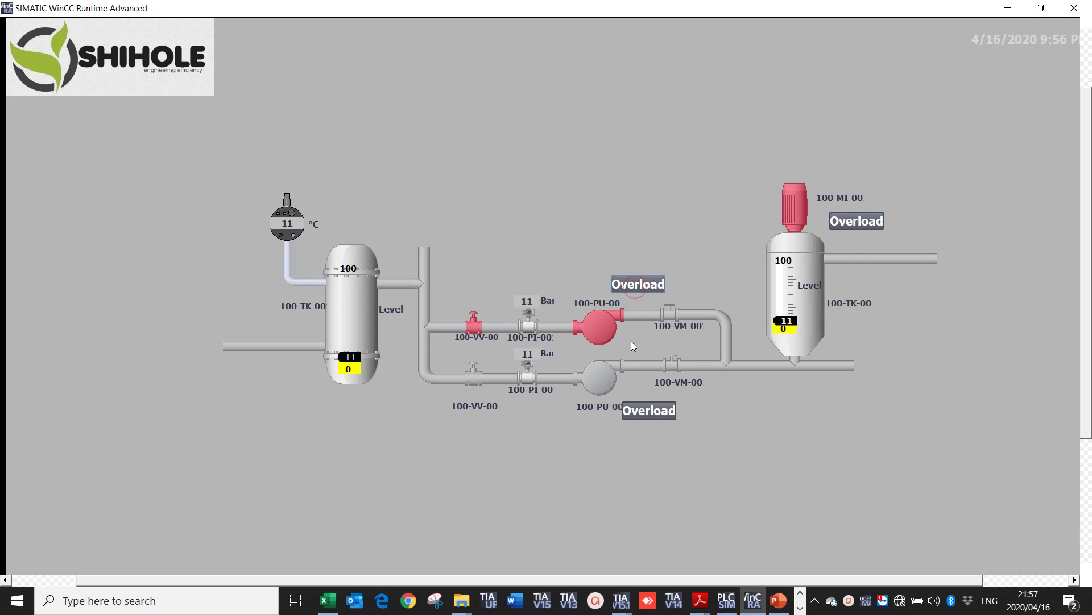
click(658, 411)
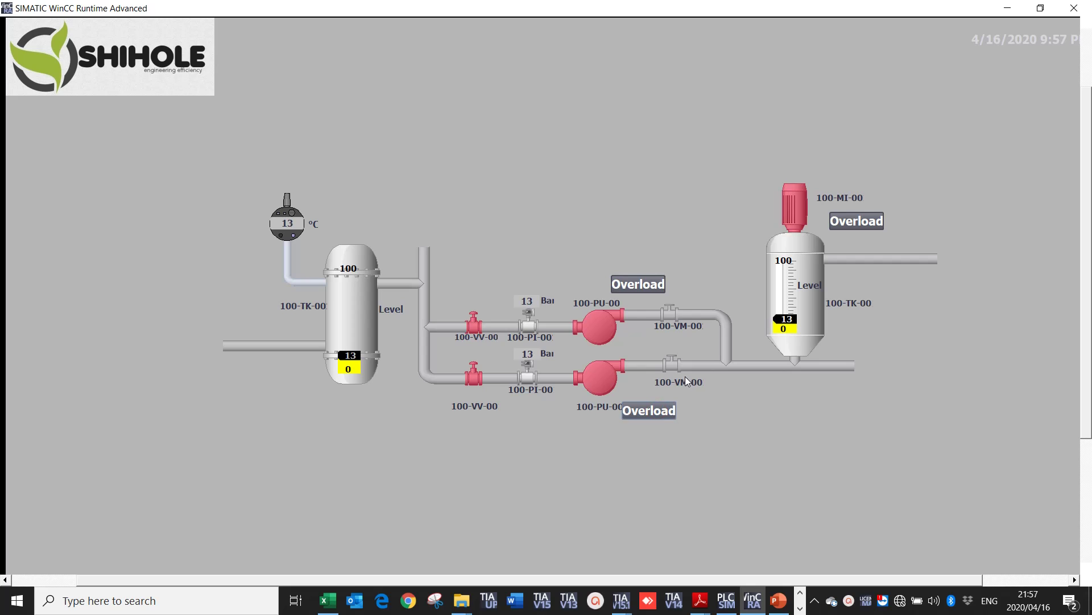
click(664, 412)
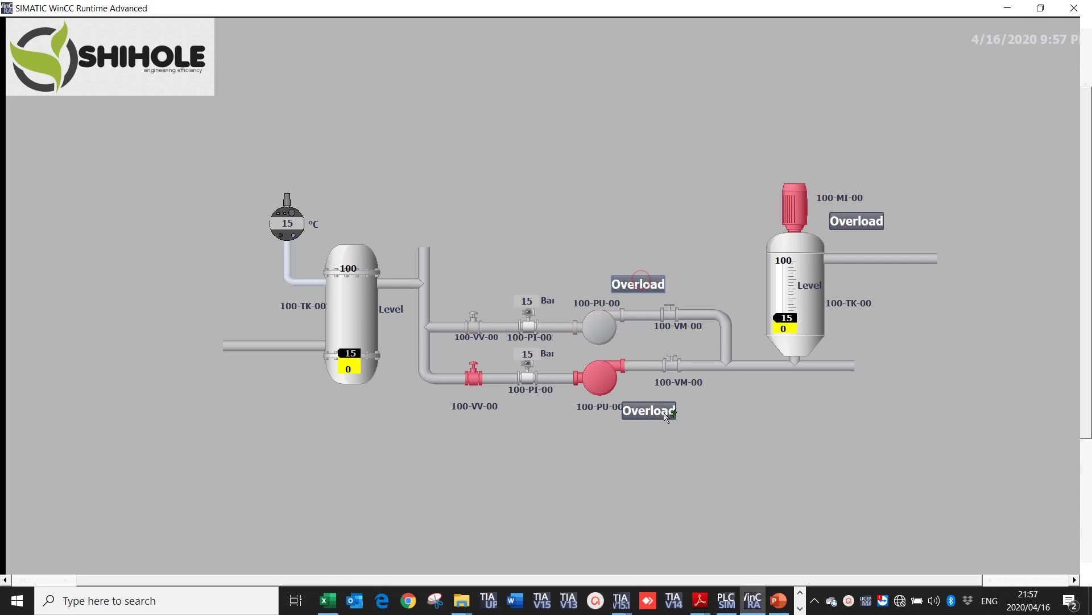
click(859, 222)
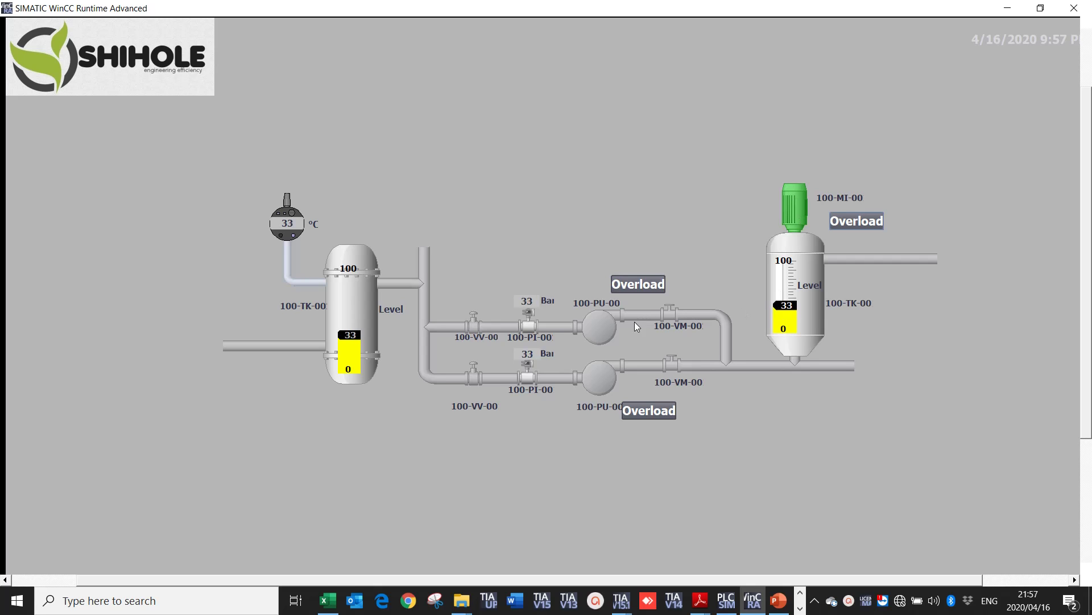
Open the upper pump's control pop-up and start, stop and restart the pump
click(594, 328)
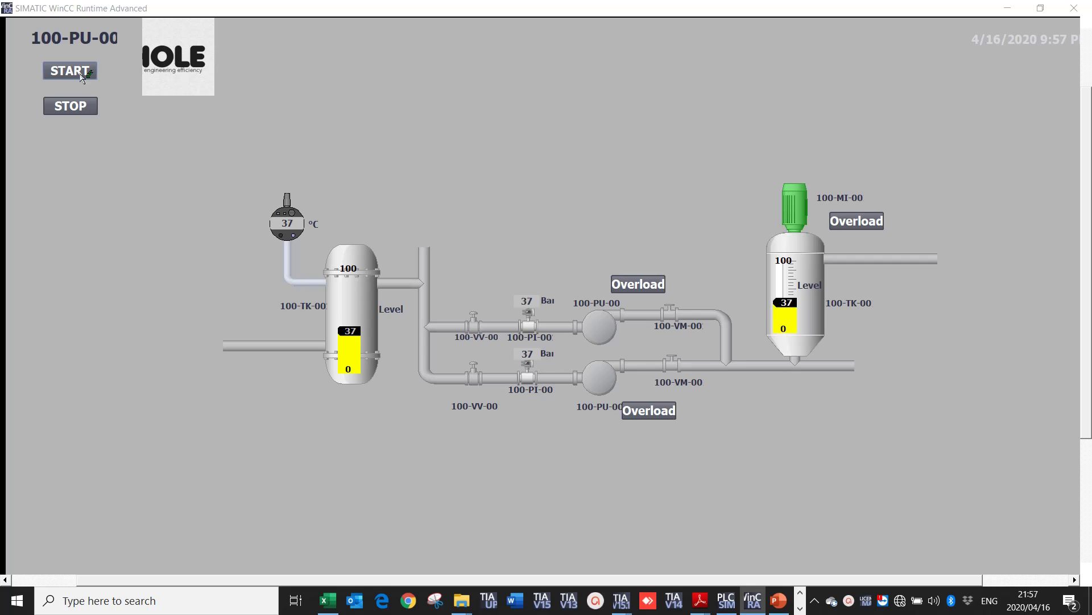
click(82, 70)
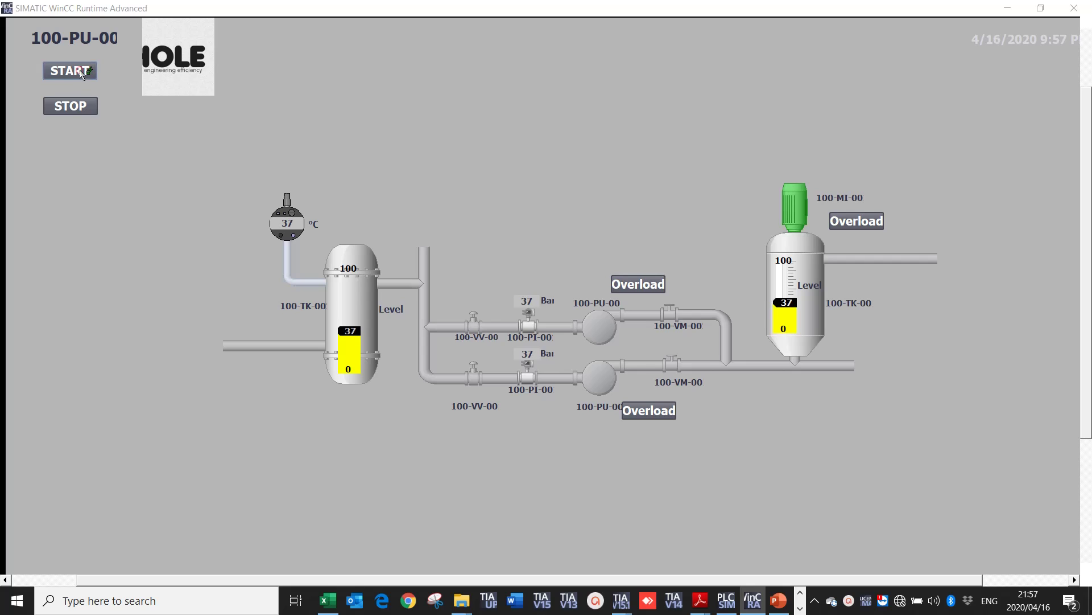
click(68, 106)
click(77, 71)
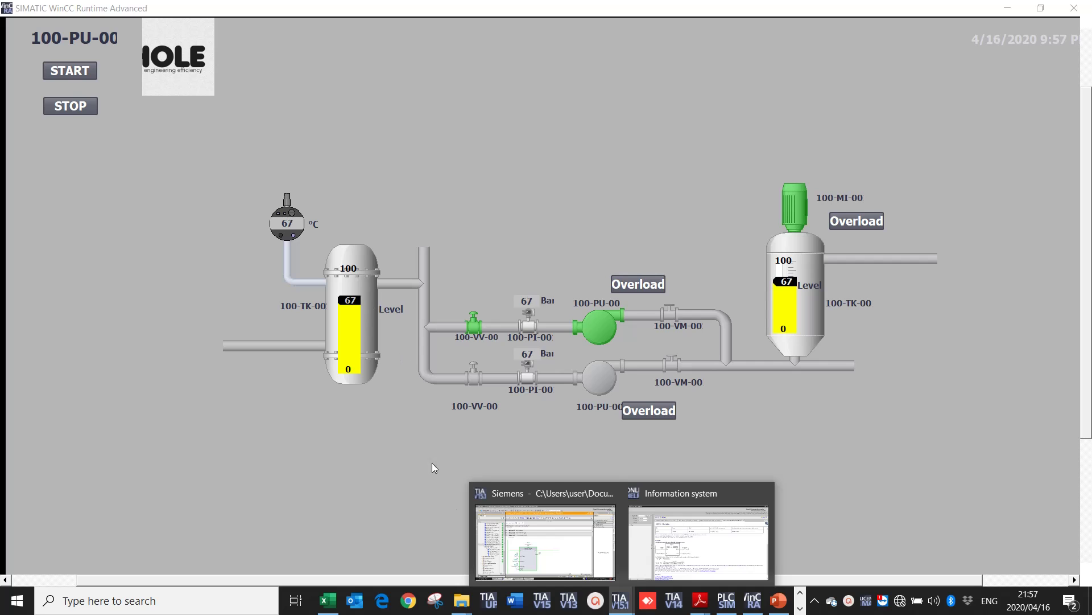
Switch to TIA Portal, collapse the SCALE ANALOG INPUT network and expand the Counter network in Main [OB1]
click(523, 542)
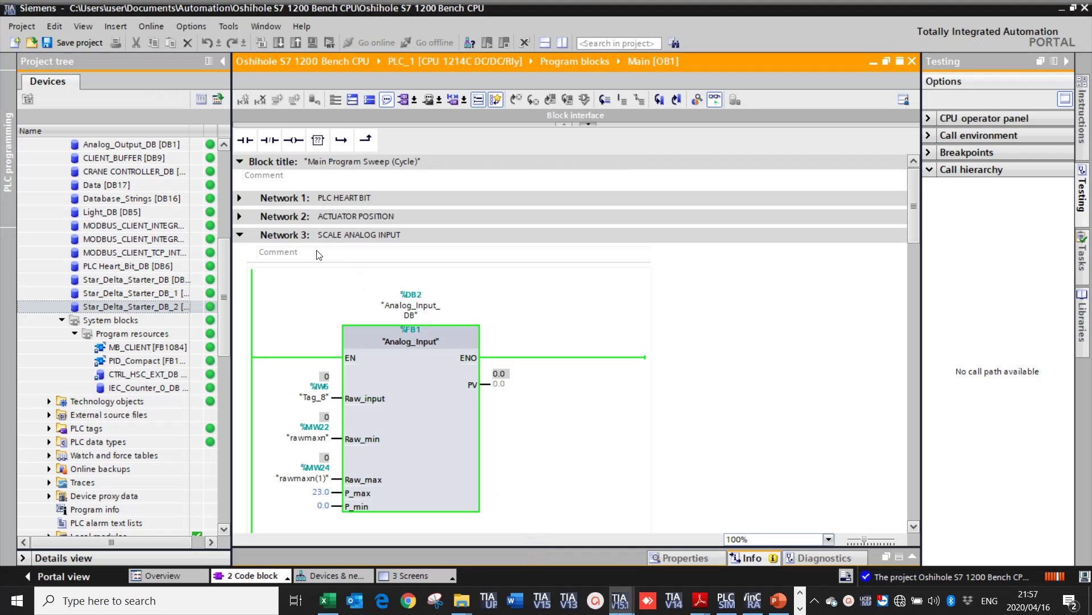
click(239, 235)
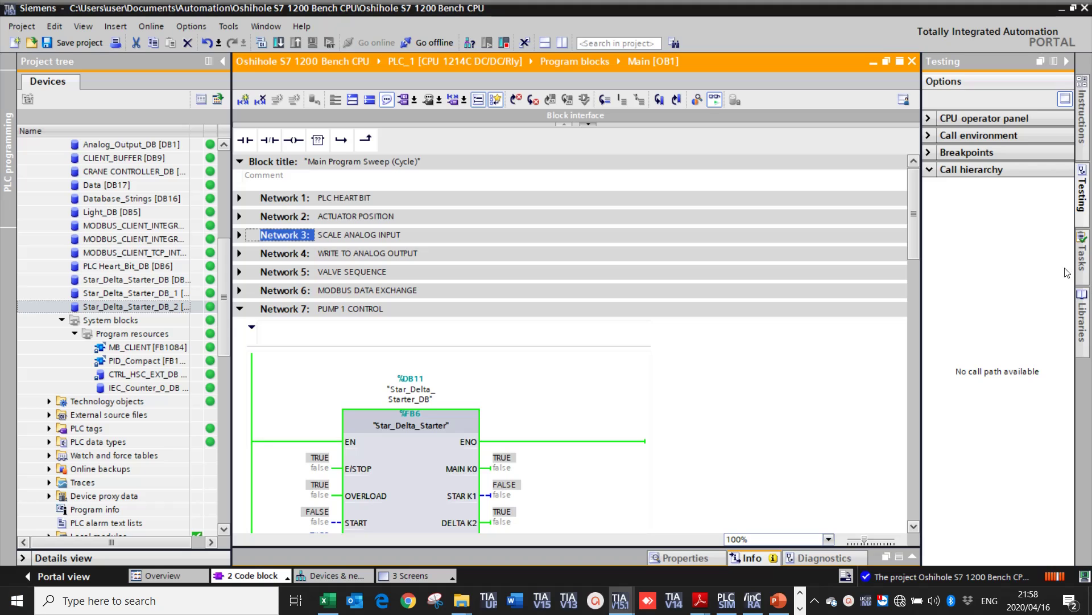
drag(913, 227, 913, 478)
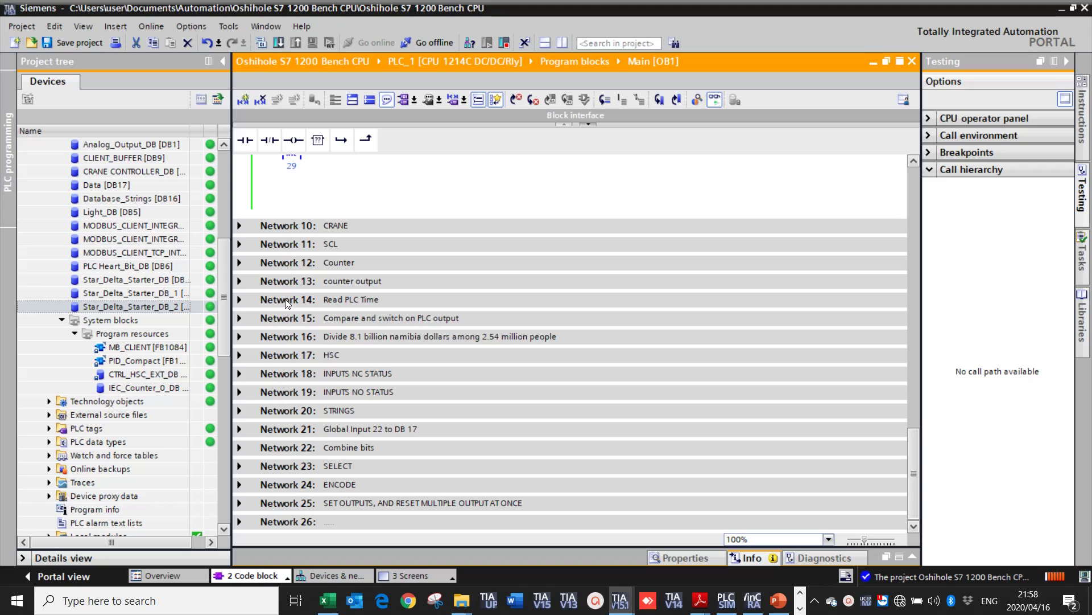
click(240, 263)
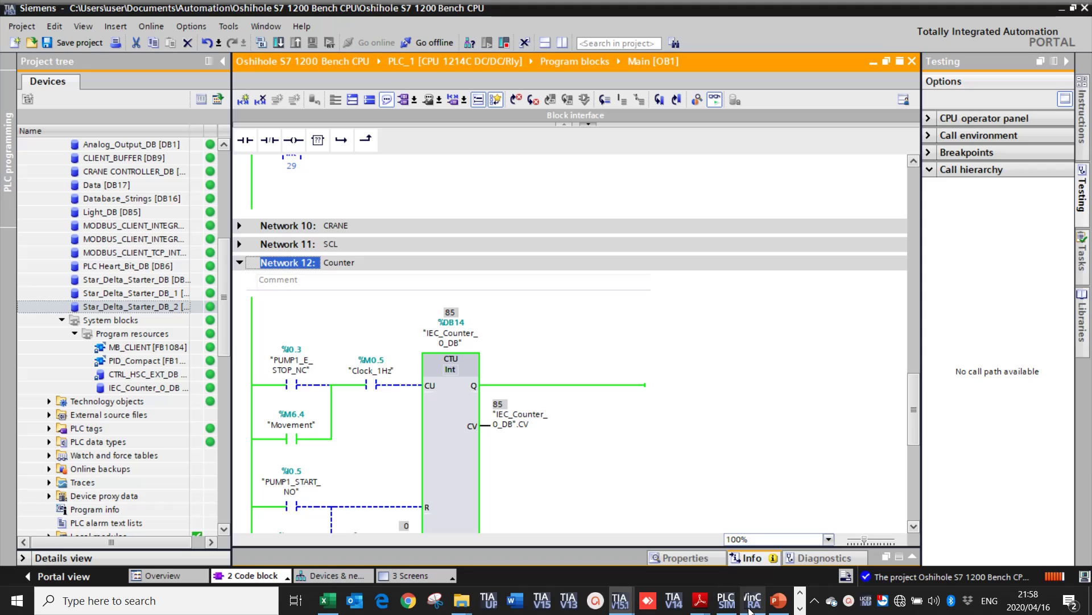
Place the WinCC runtime window beside the Counter network to compare the counter value with the tank level
mouse_move(752, 600)
click(749, 576)
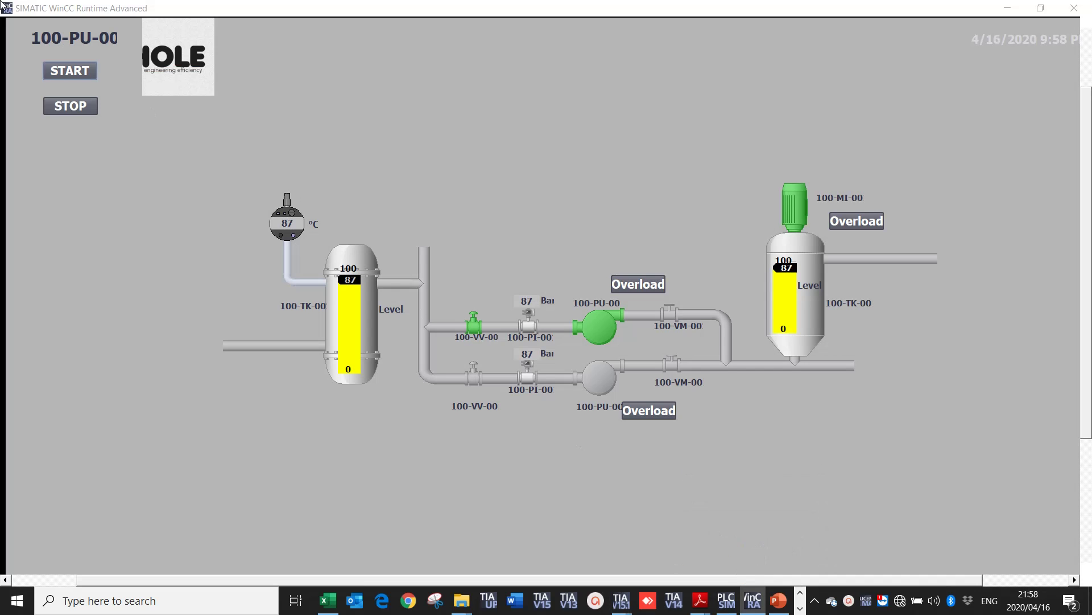
double_click(216, 10)
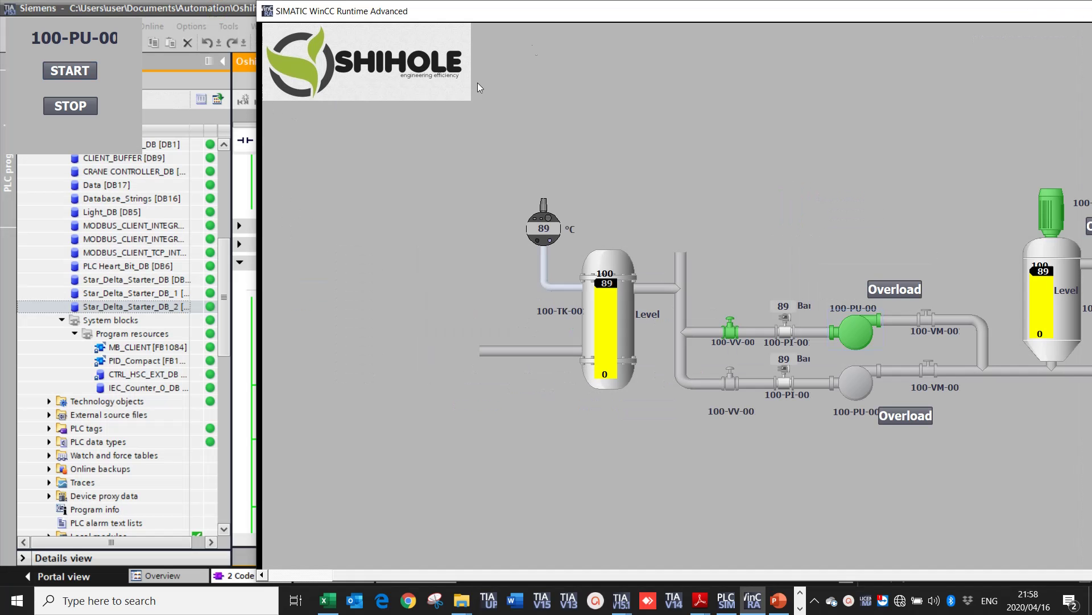
drag(550, 19, 743, 29)
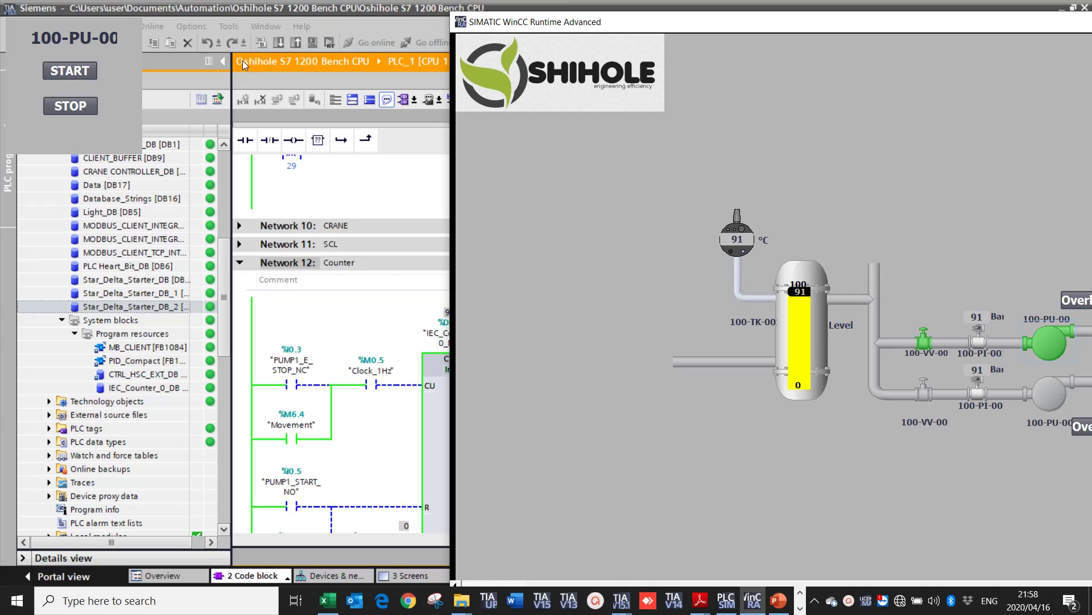
click(751, 602)
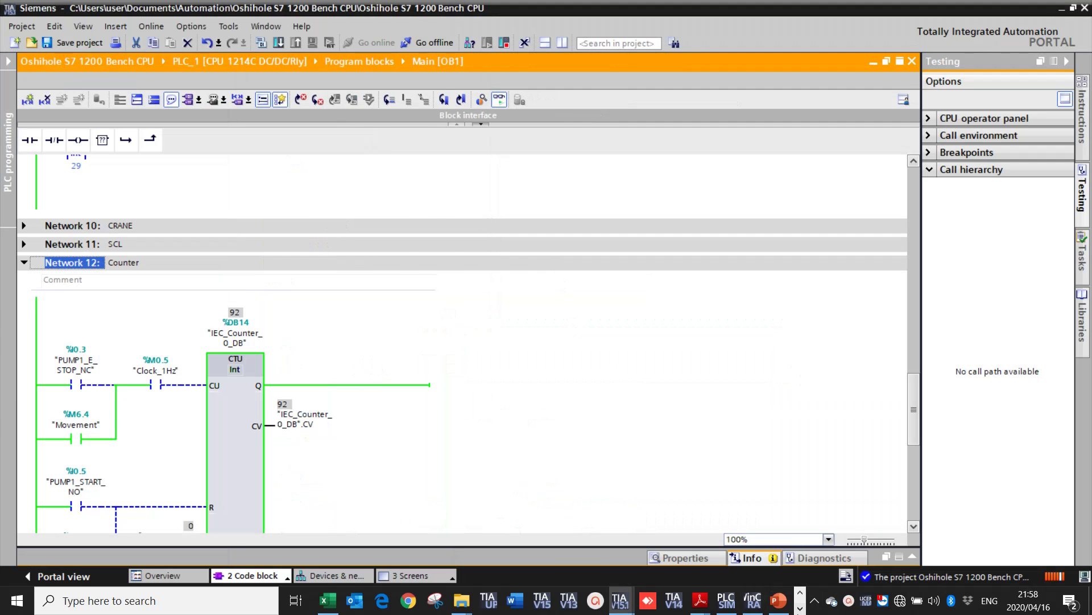
click(751, 602)
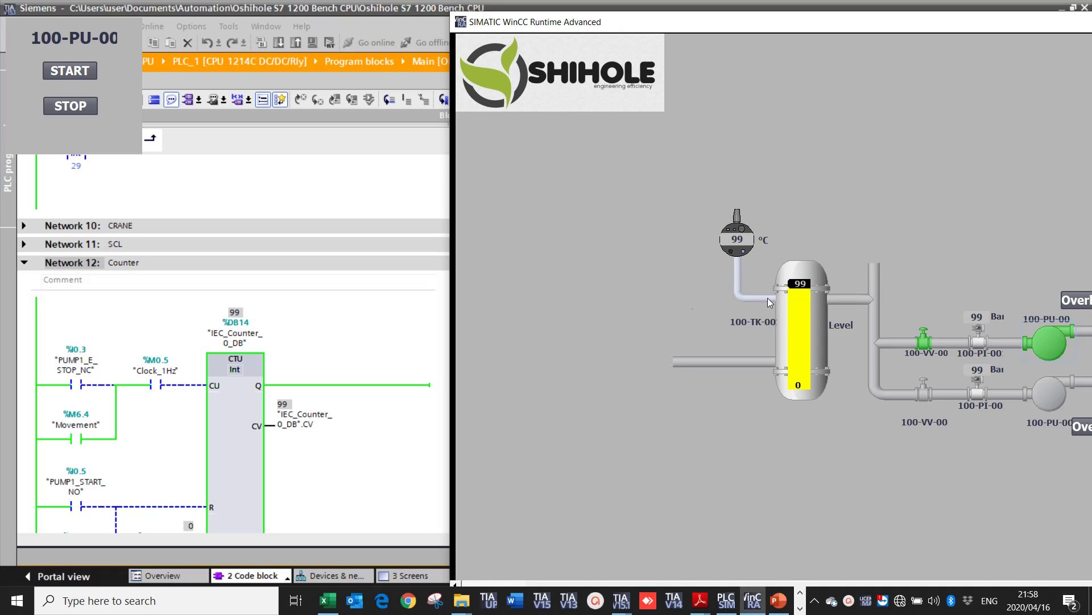
Bring the whole process screen back into view and start and stop the lower pump from its control pop-up
drag(855, 21, 541, 21)
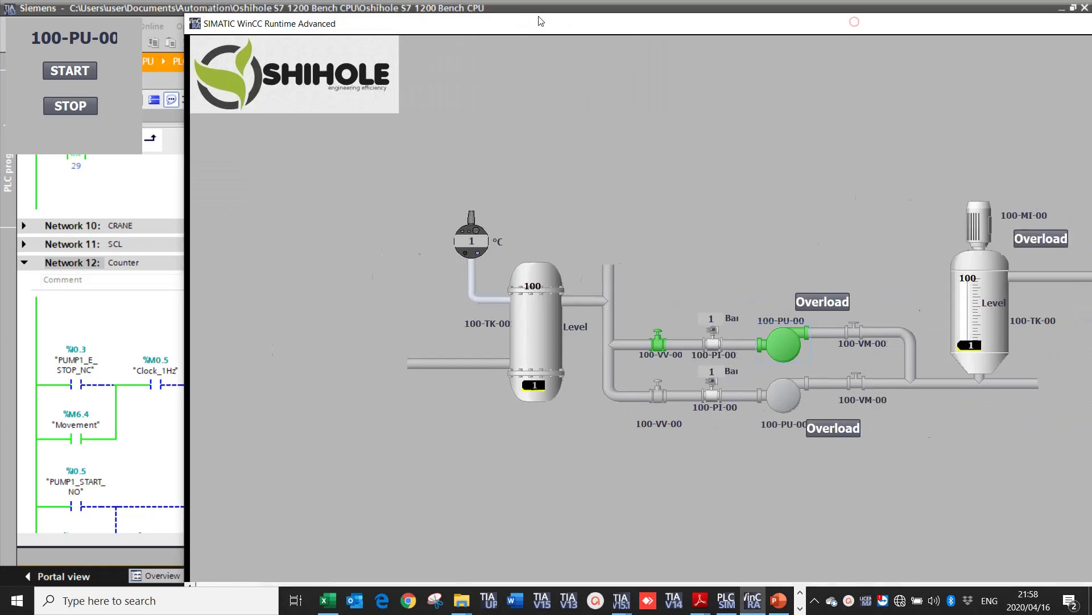
double_click(541, 21)
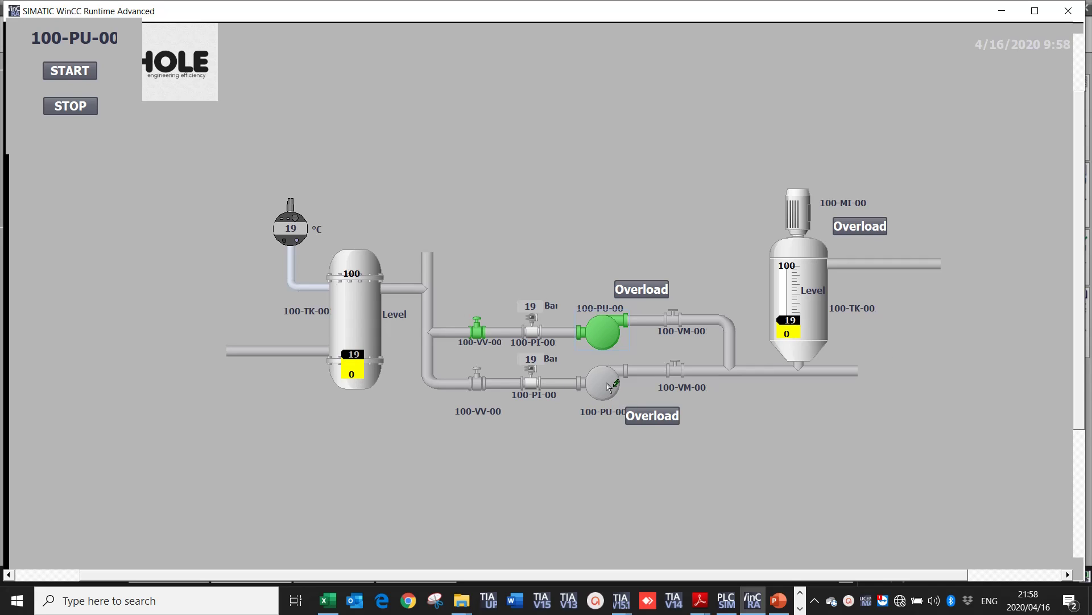
click(609, 379)
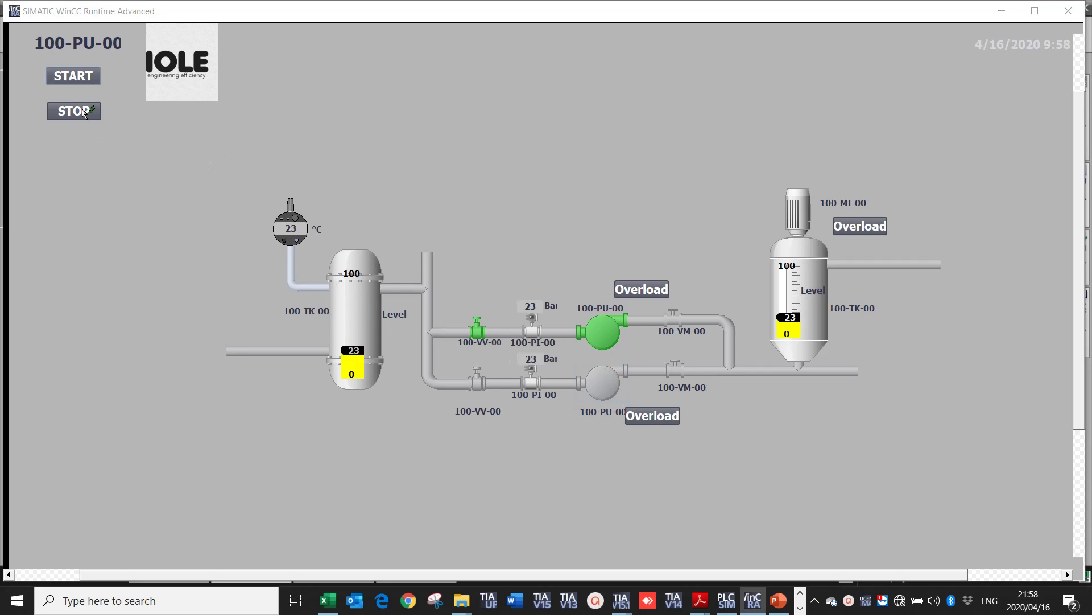
click(80, 79)
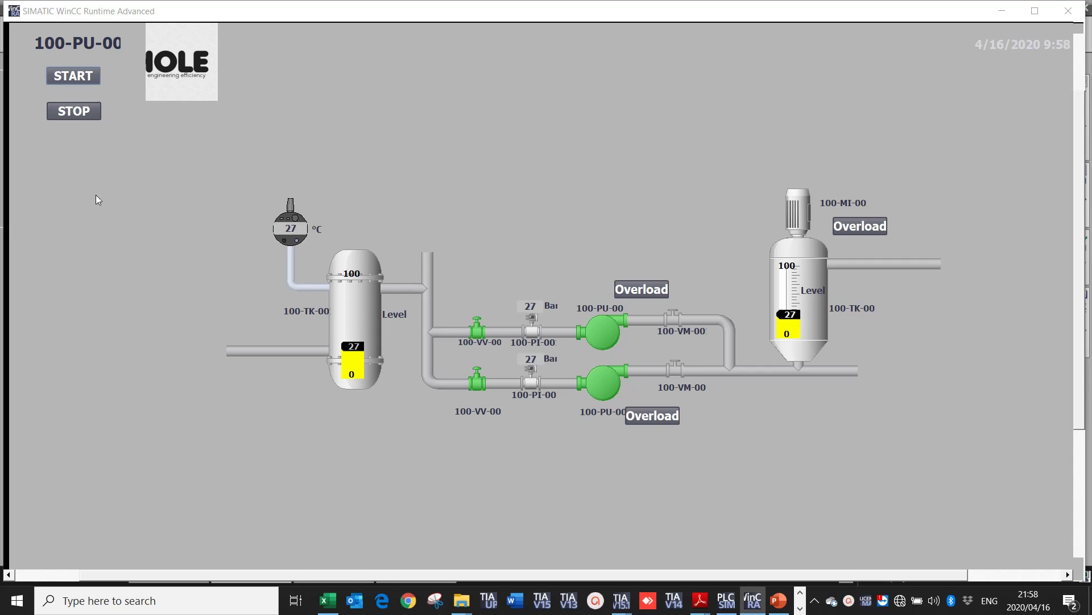
click(79, 116)
click(79, 114)
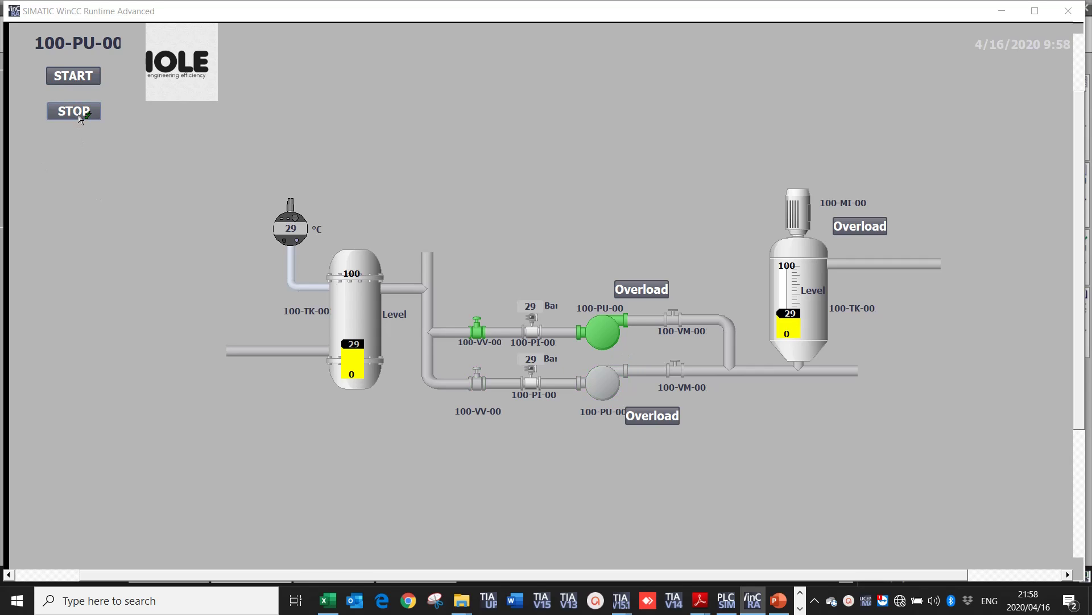
Stop and restart the upper pump twice from its control pop-up, leaving it running
click(616, 334)
click(95, 115)
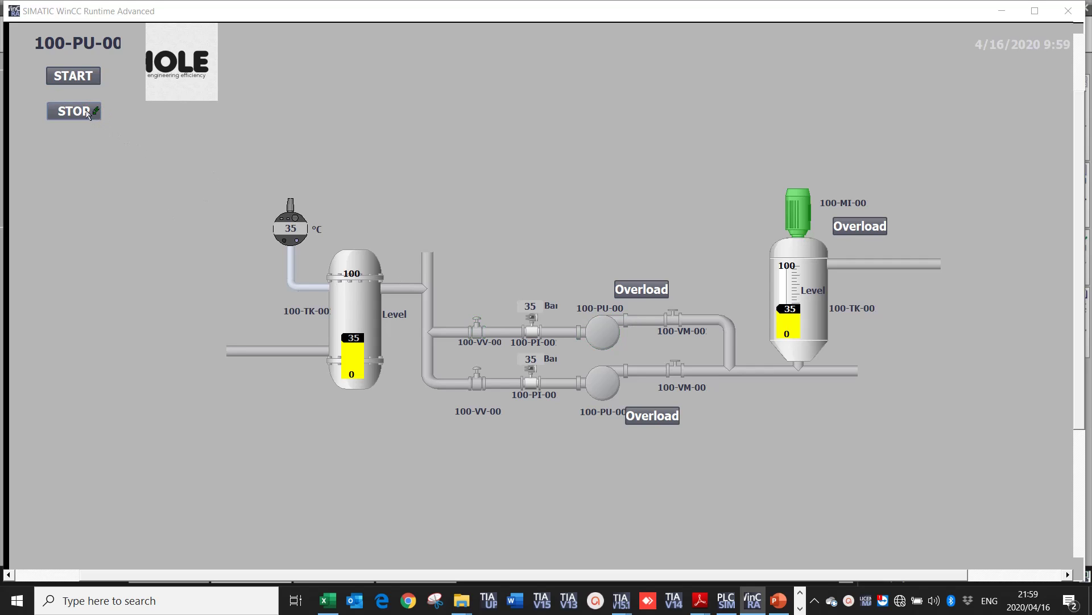
click(87, 74)
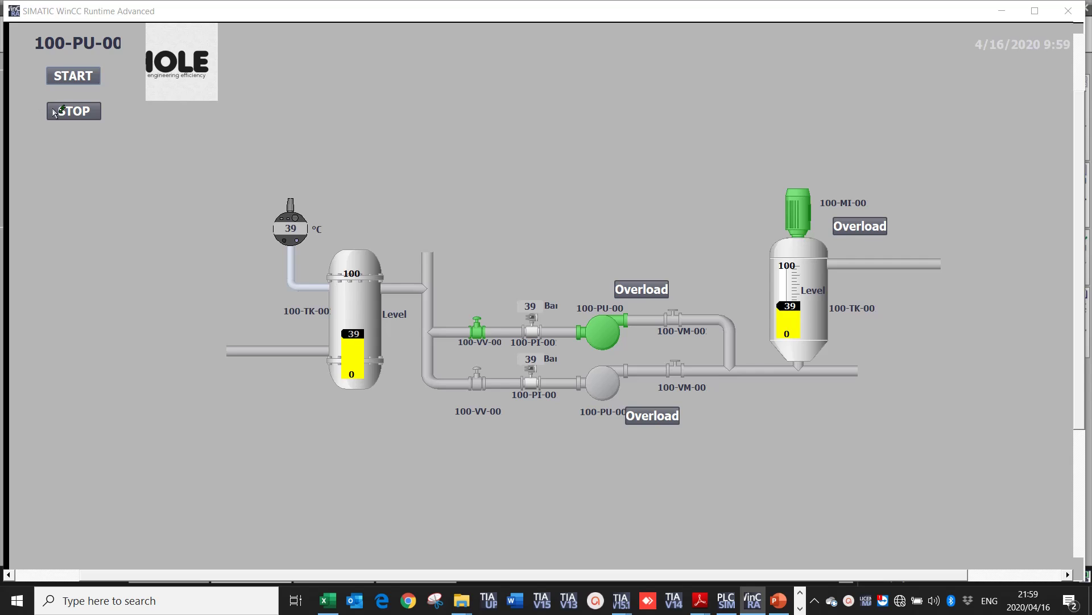
click(78, 111)
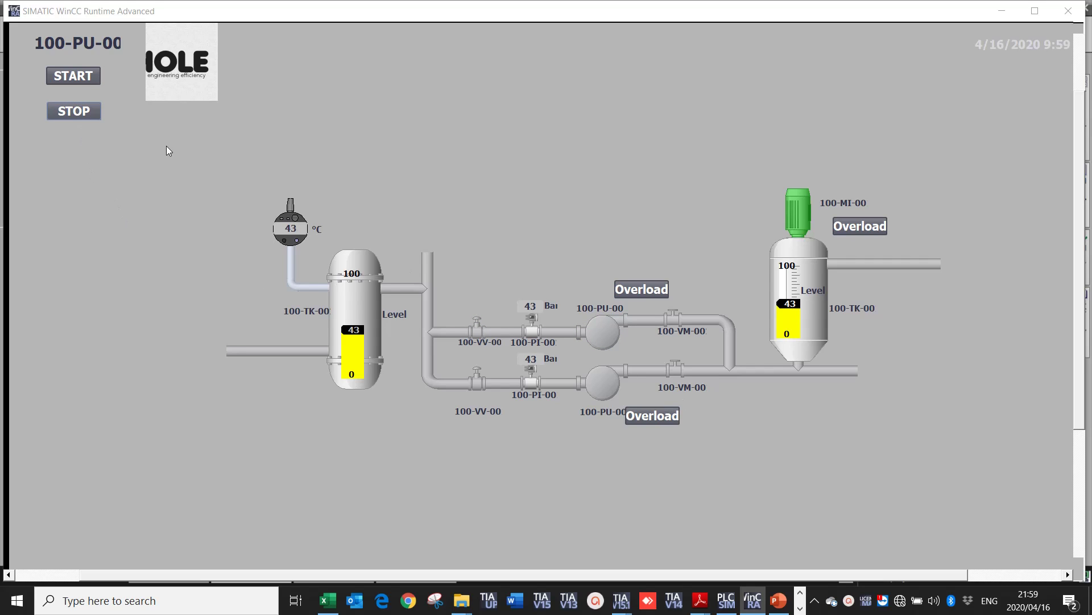
click(85, 83)
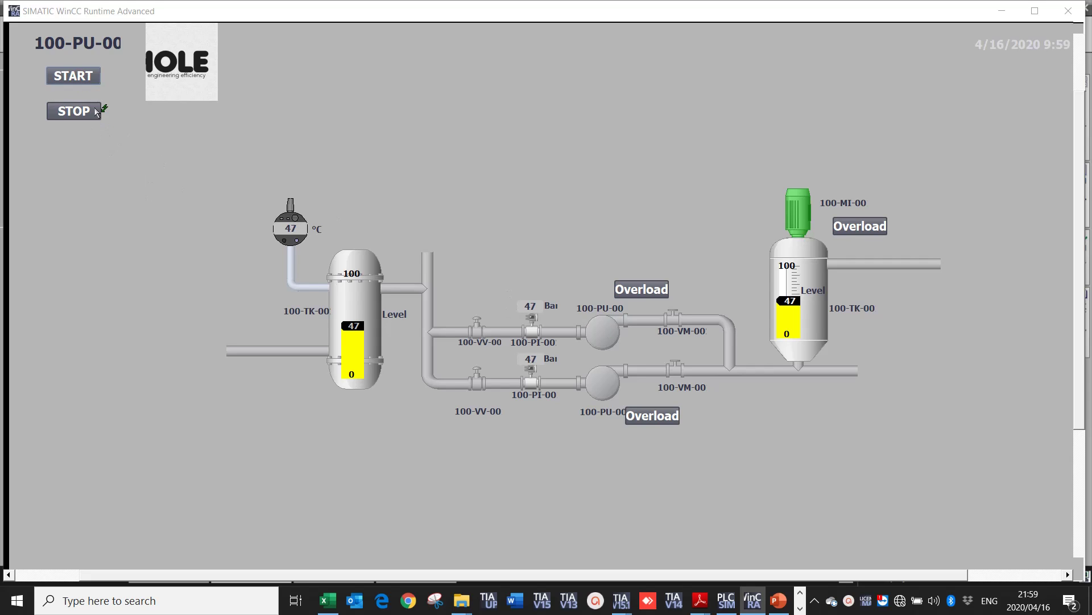
click(90, 78)
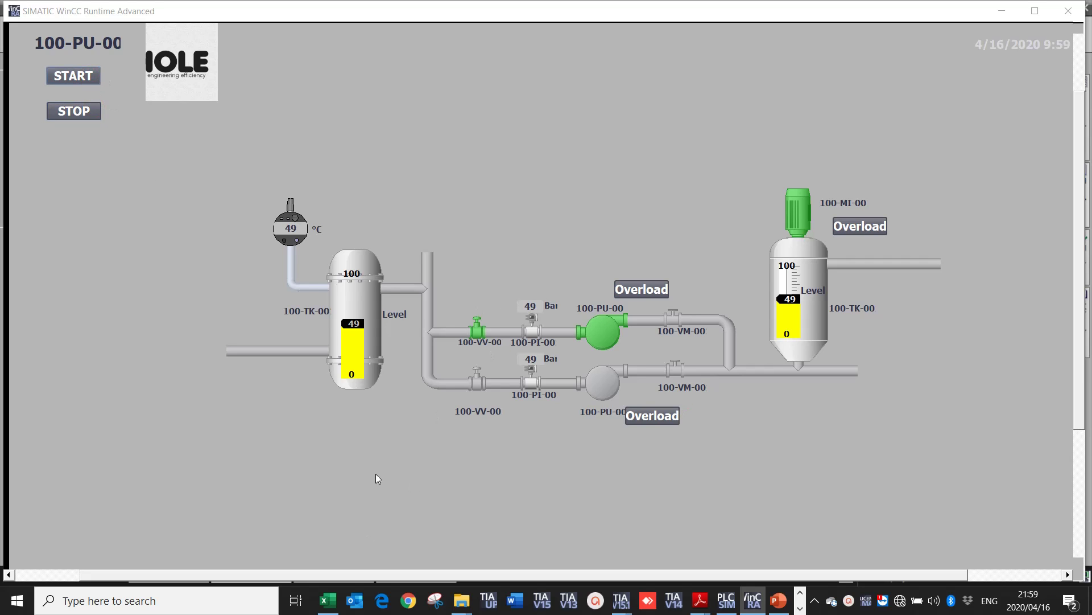
Switch to TIA Portal, show the open 100-PU-002 pop-up screen in the editor and expand the project tree
drag(401, 16, 997, 19)
click(404, 577)
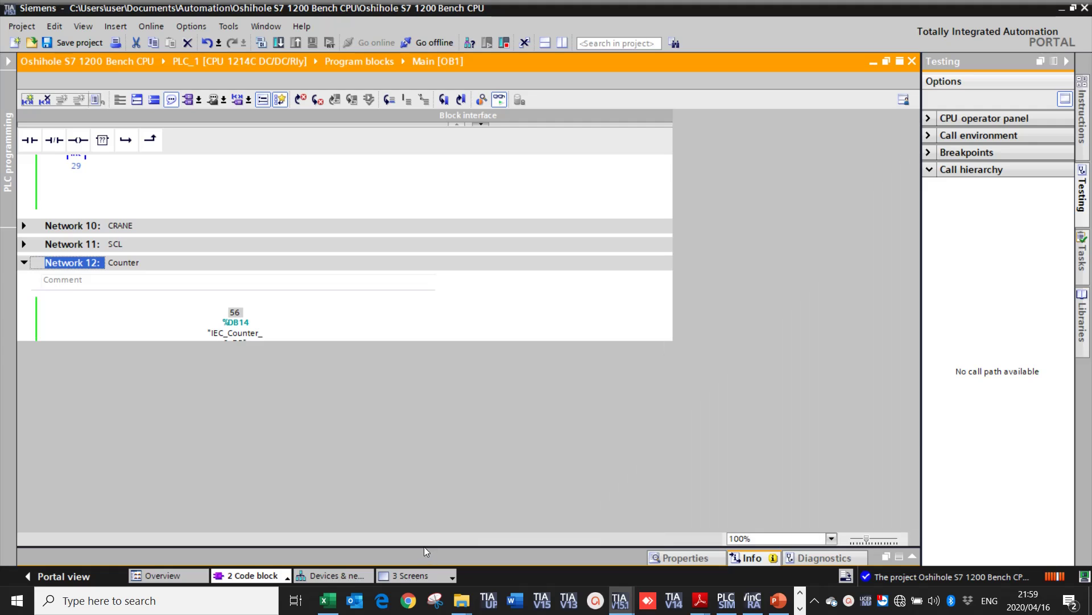
click(8, 61)
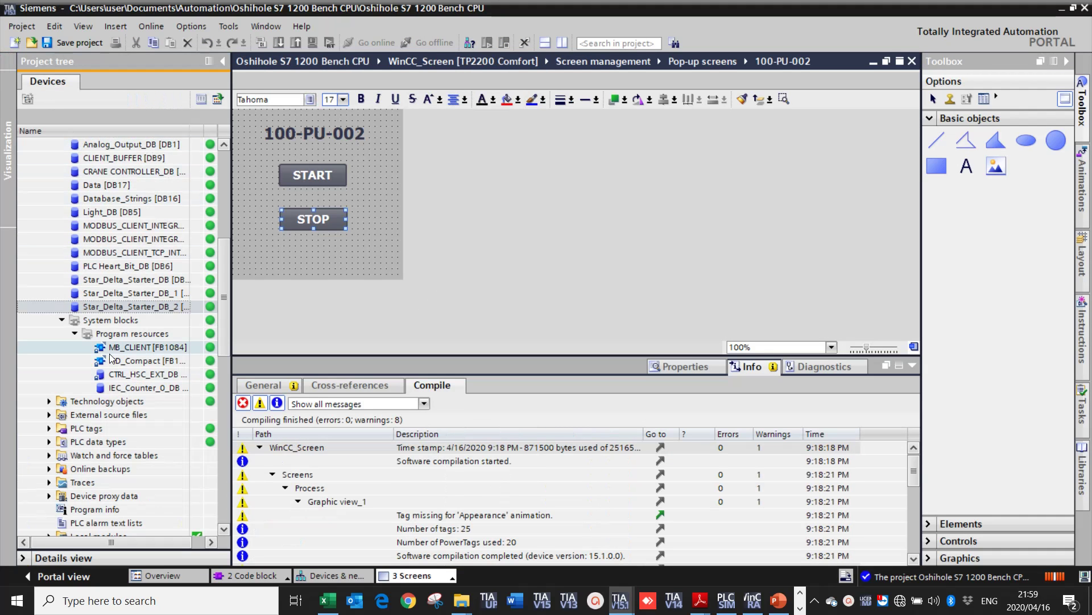
Expand WinCC_Screen, Screen management and Pop-up screens in the project tree to list the pump pop-ups
drag(225, 272, 233, 363)
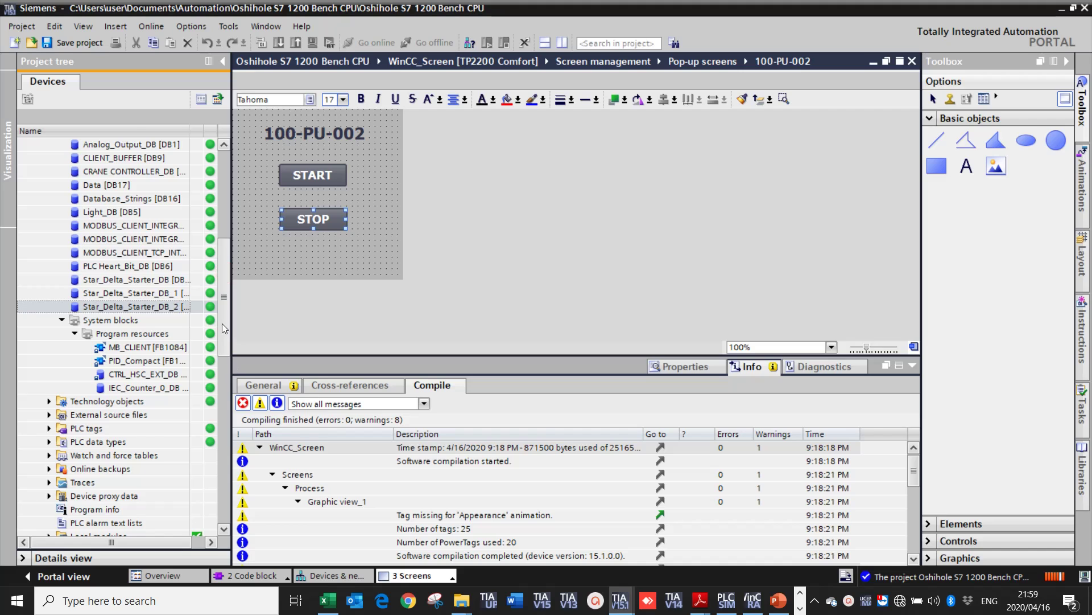
drag(227, 315, 231, 390)
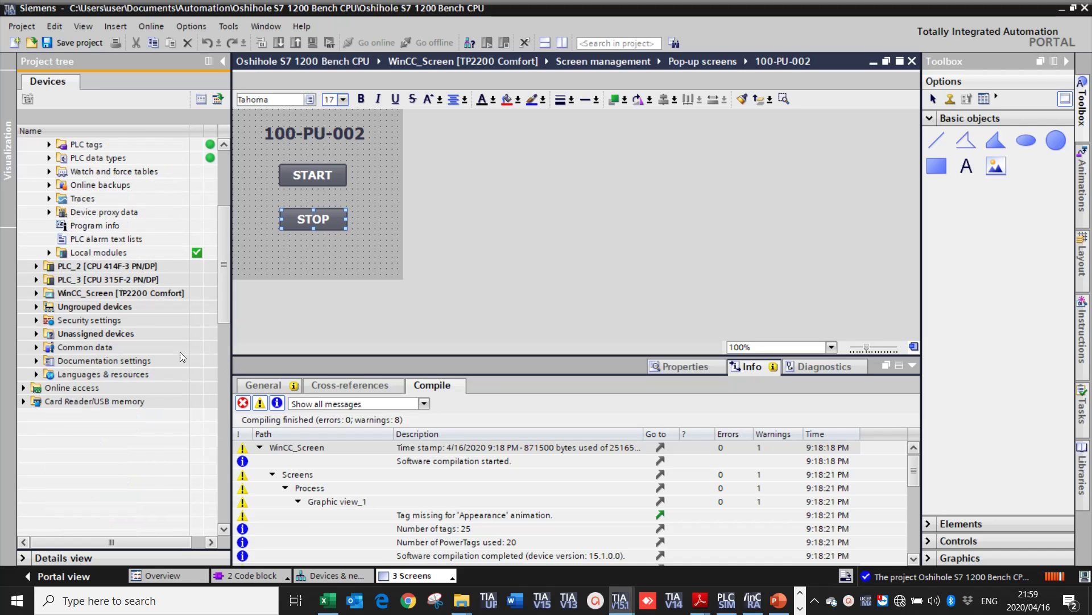
drag(227, 288, 228, 440)
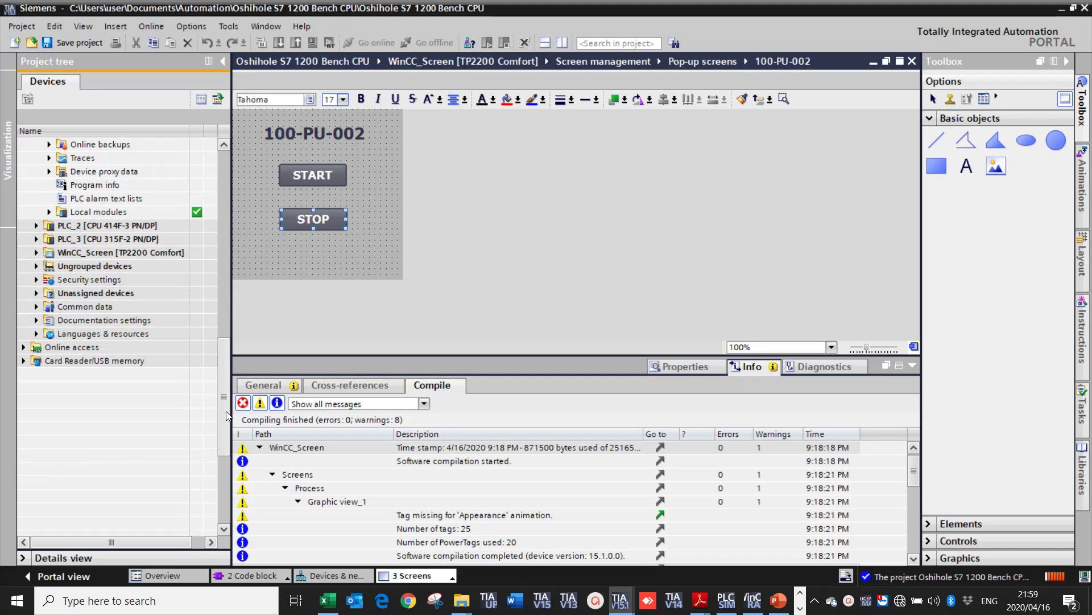
click(37, 252)
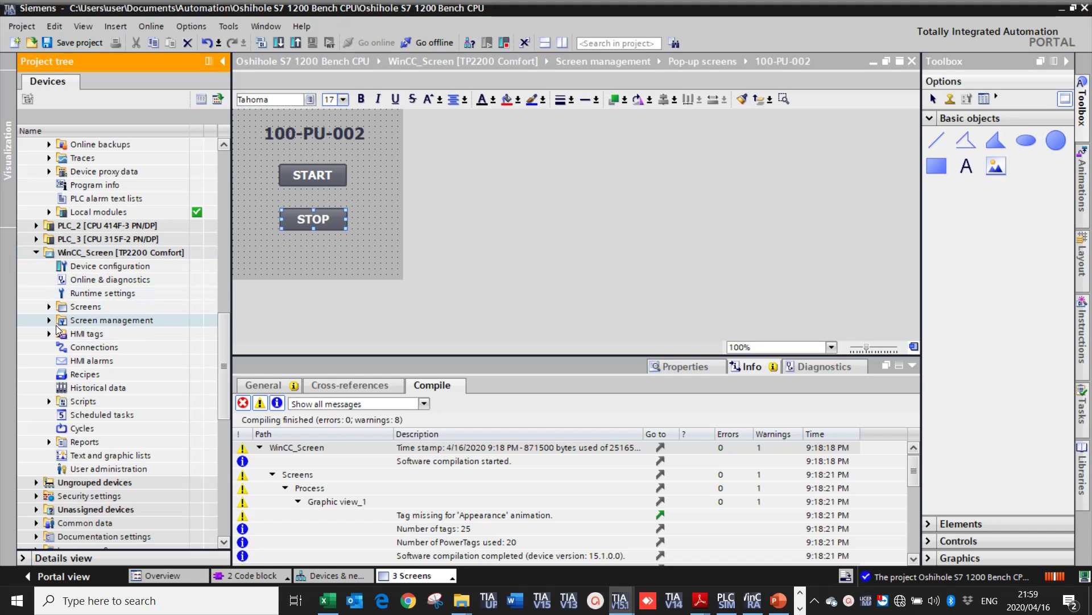
click(49, 321)
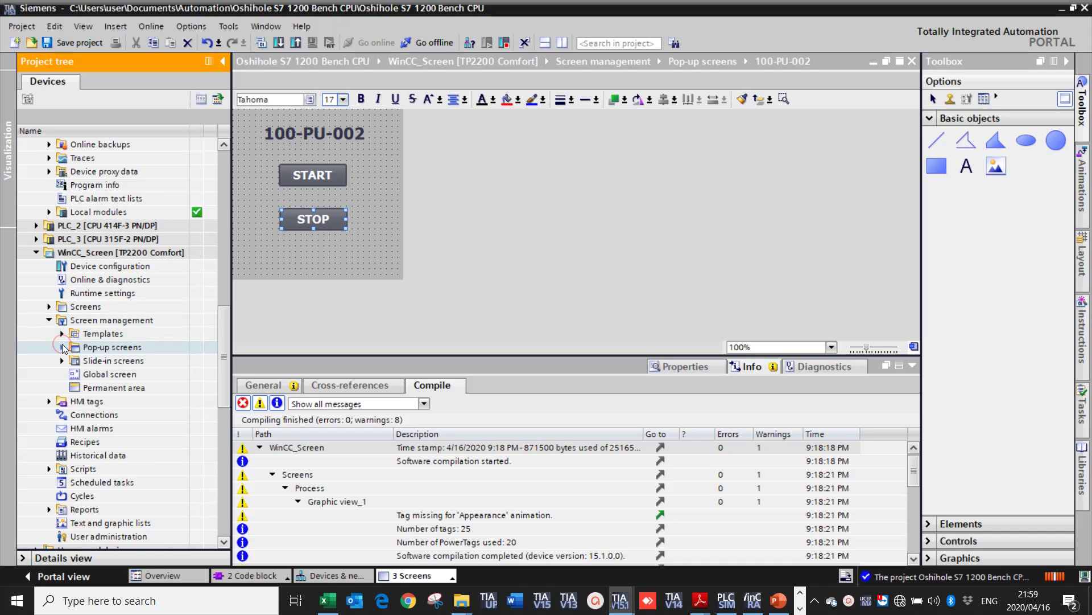
click(62, 347)
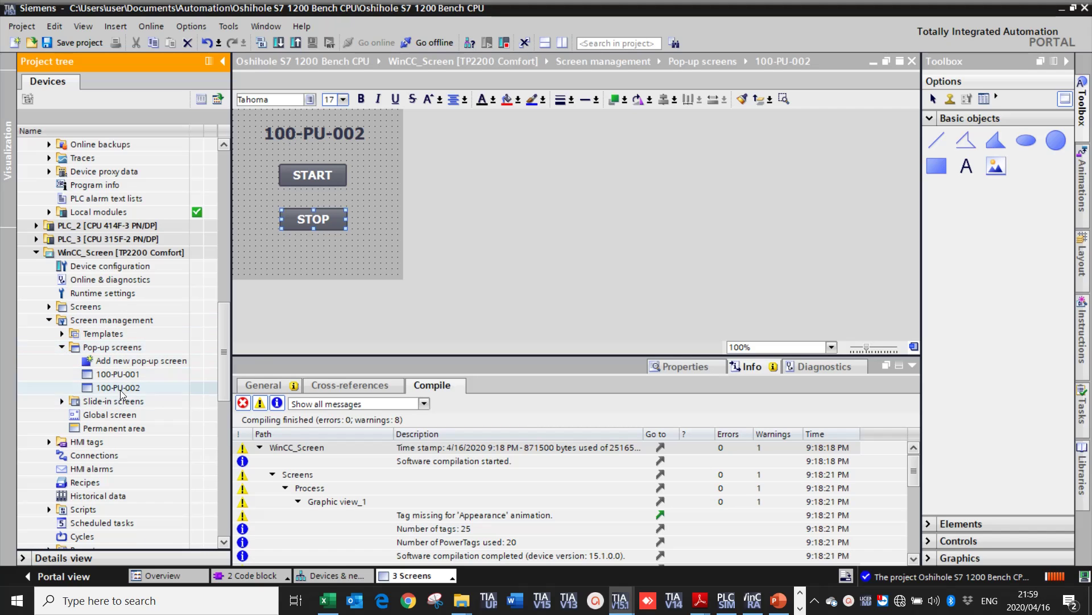
Select the STOP button on the 100-PU-002 pop-up screen and show the function assigned to its Click event
click(377, 183)
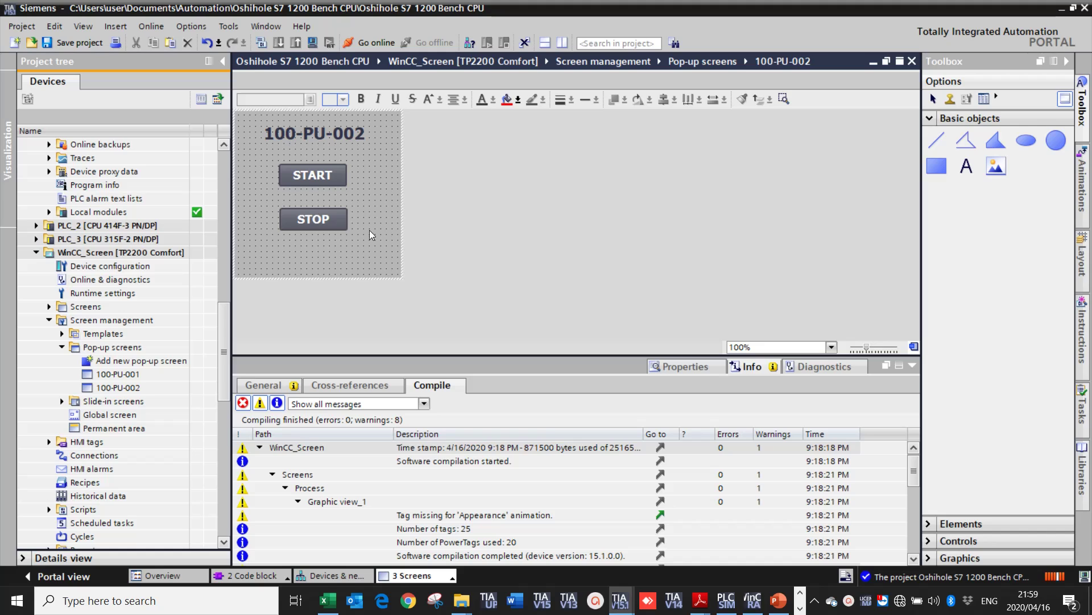
click(319, 212)
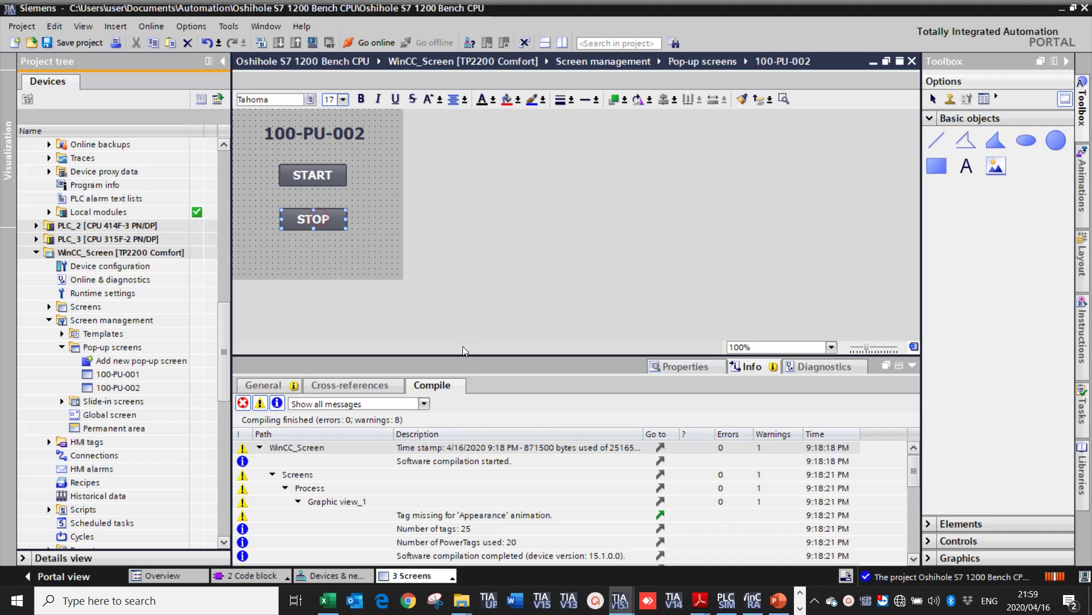
click(695, 369)
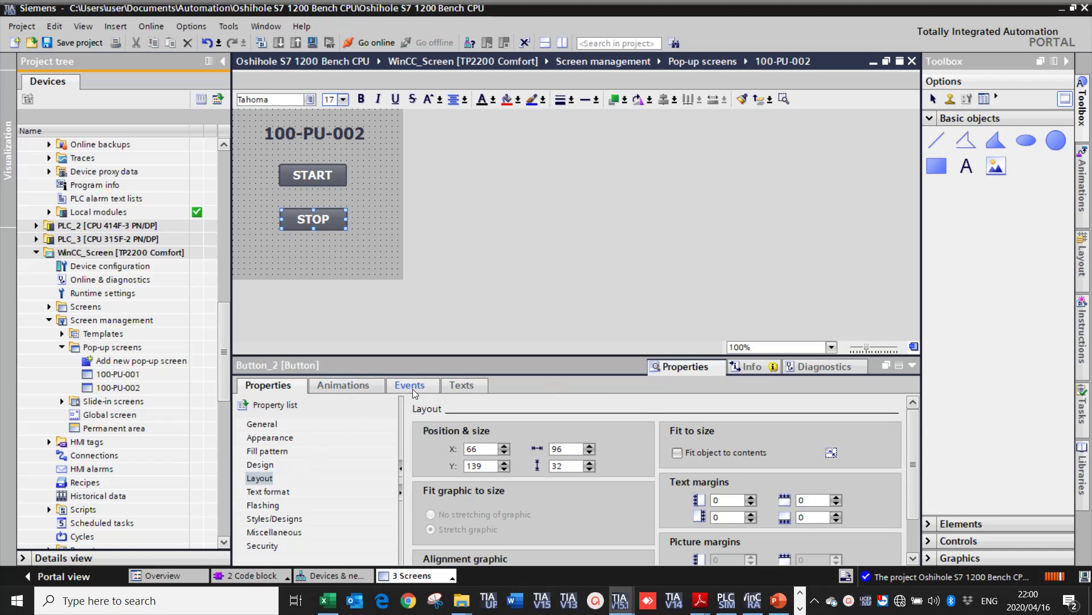
click(411, 387)
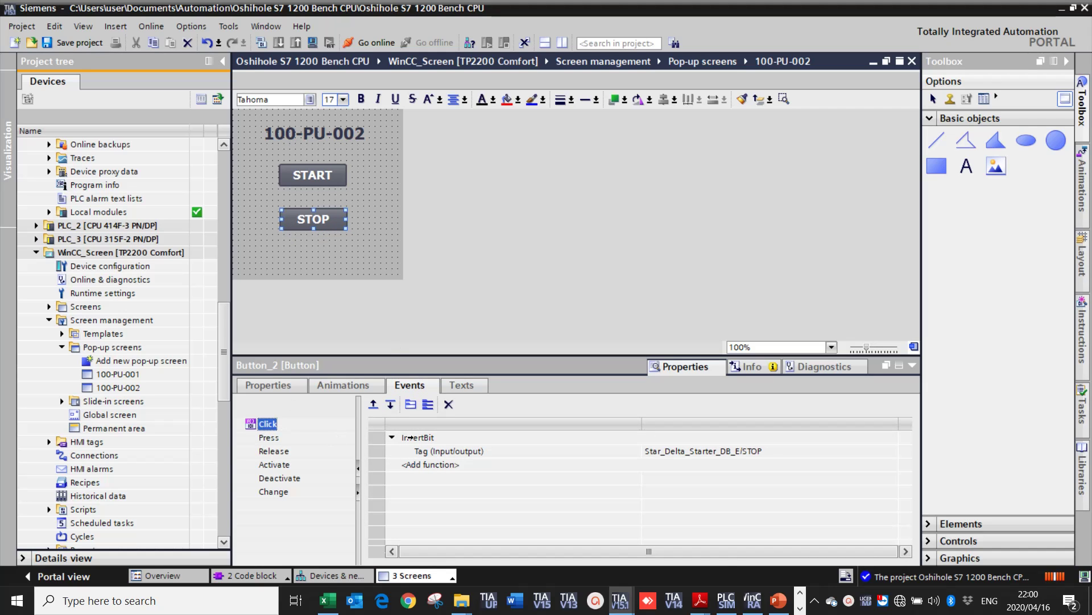
Switch to WinCC Runtime Advanced, maximize its window and close the open pump control pop-up using the upper pump
click(751, 603)
double_click(935, 12)
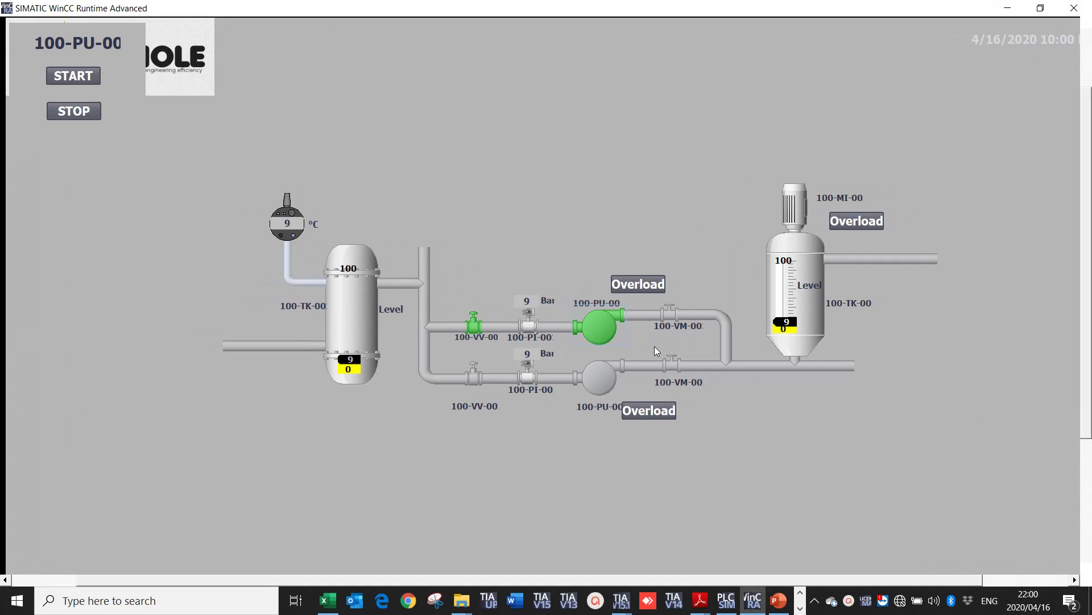
click(599, 326)
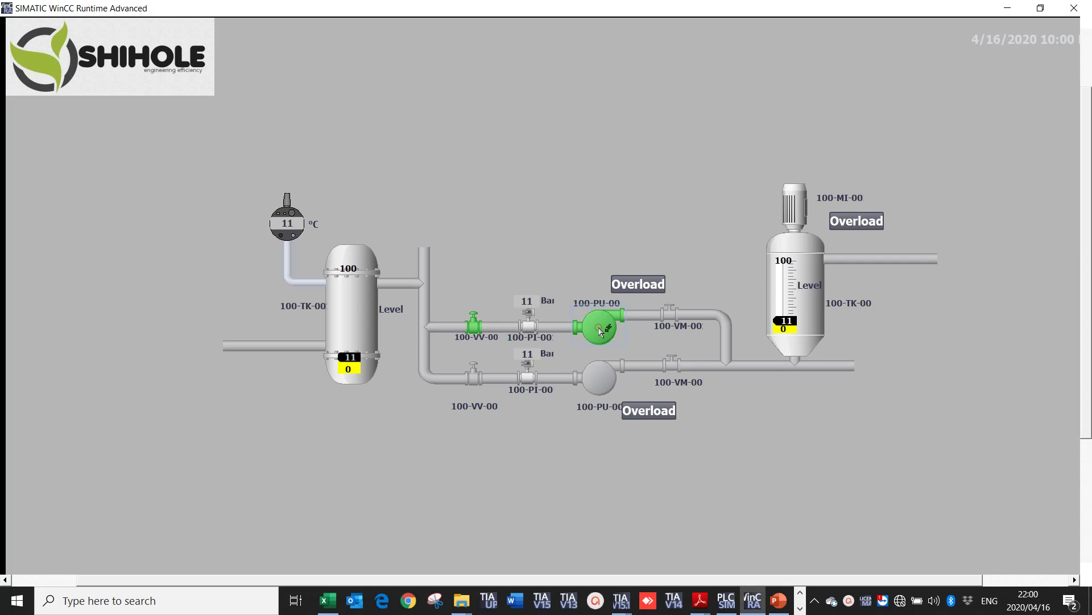